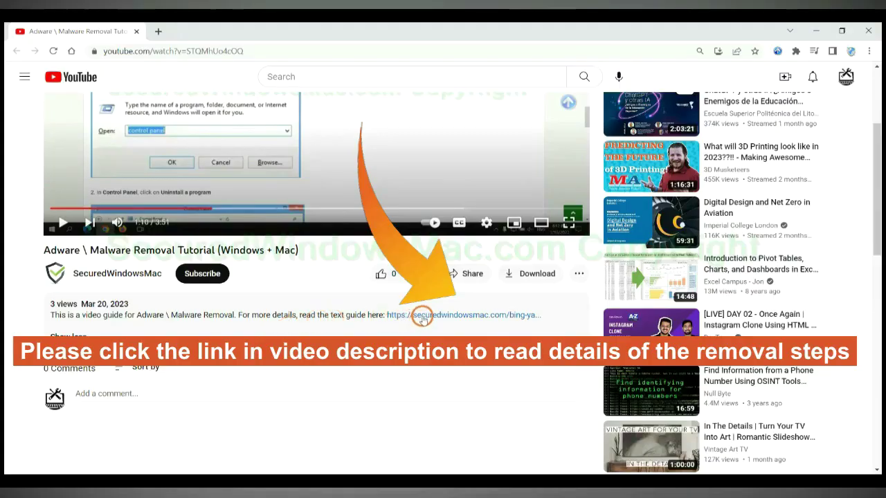
- Open the linked removal guide and scroll to its Instant Automatic Removal section with SpyHunter offers
click(422, 317)
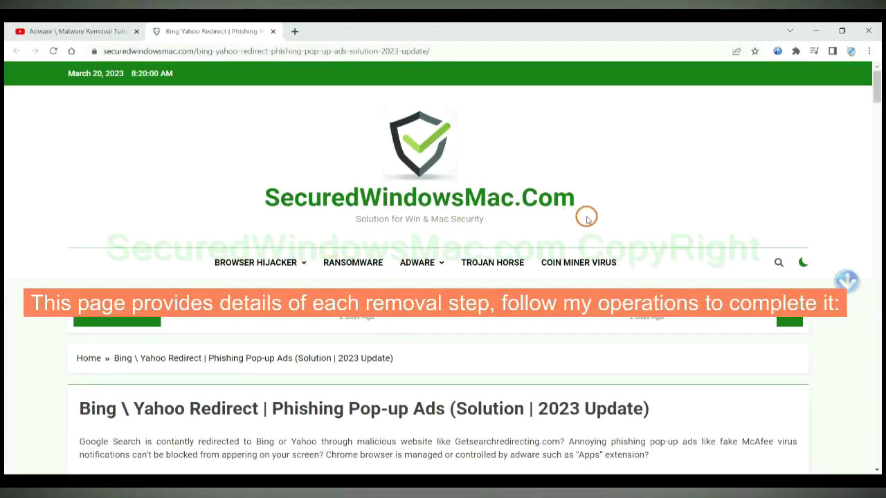
scroll(628, 209, down, 15)
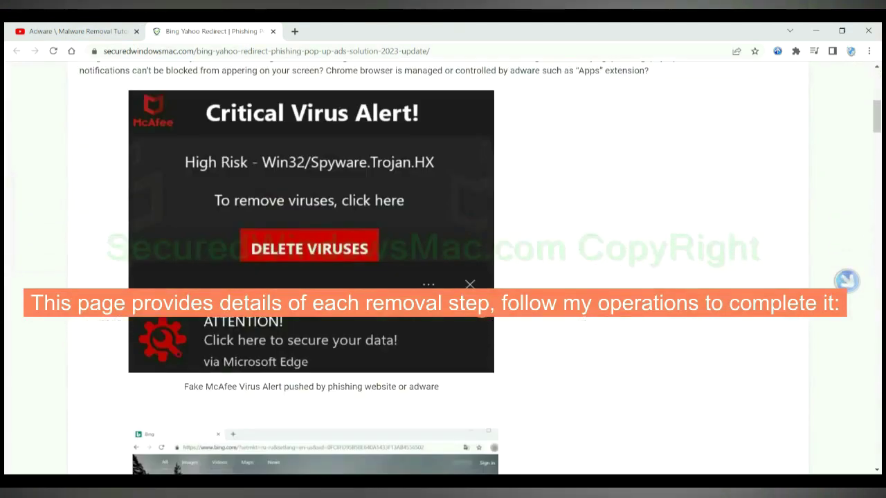
scroll(480, 306, down, 1)
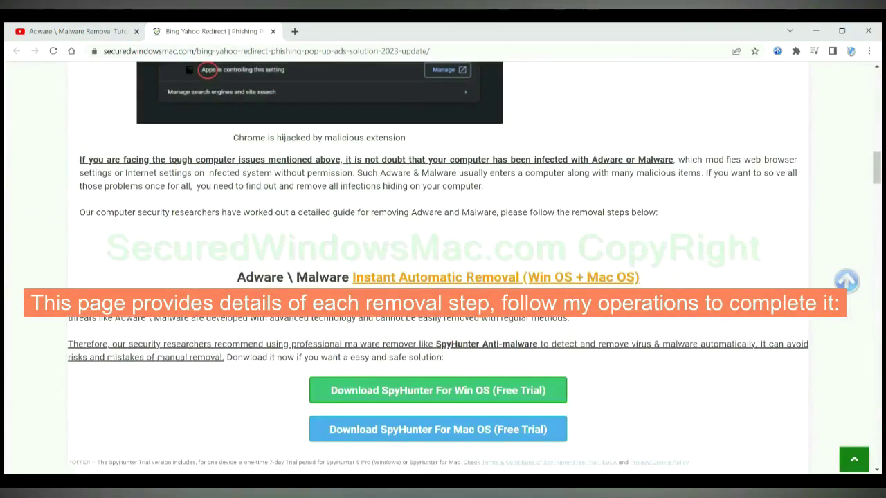
scroll(480, 307, down, 1)
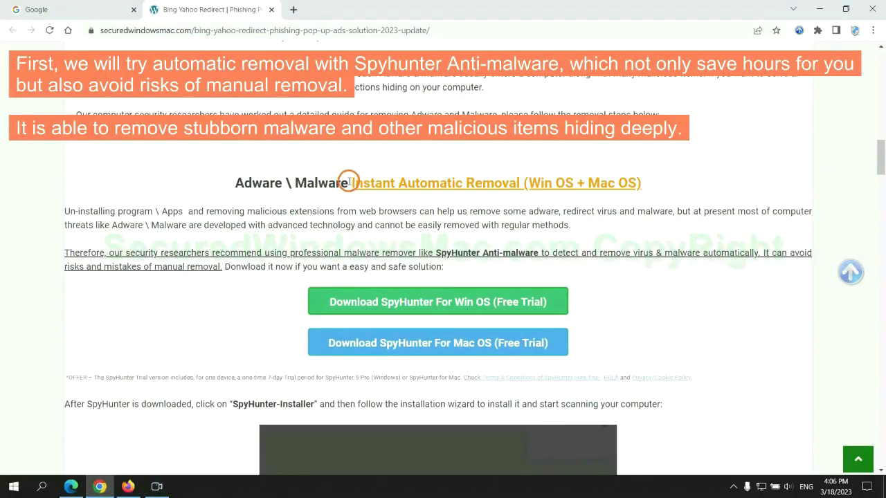
drag(349, 181, 519, 182)
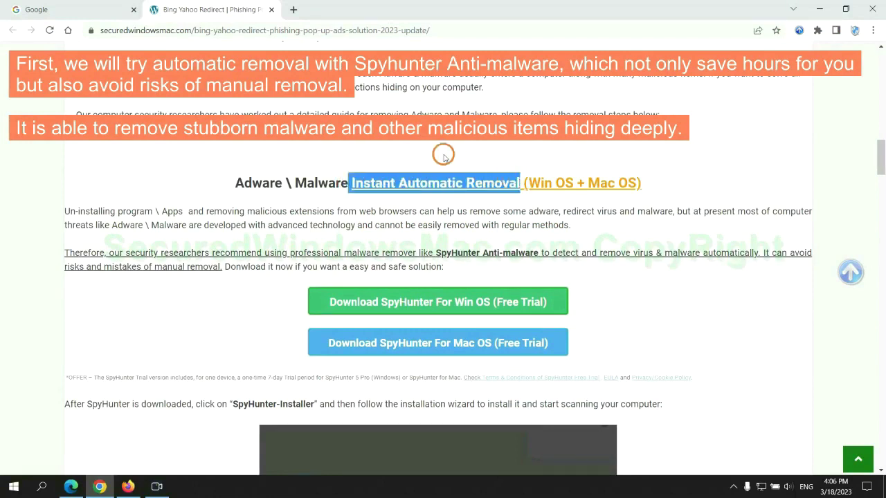
click(503, 191)
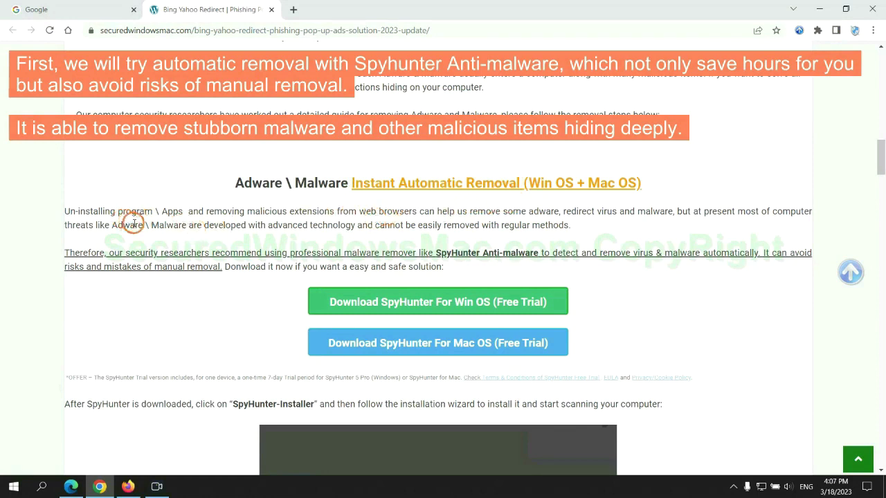
scroll(387, 235, down, 1)
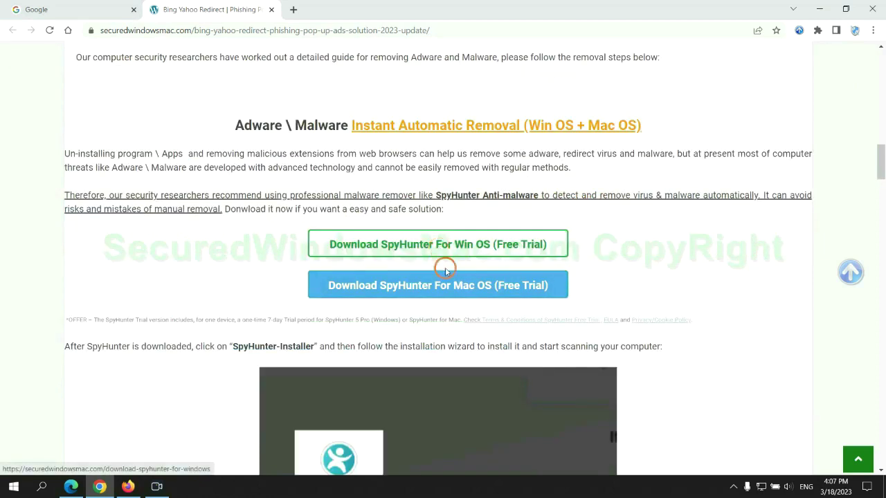
- Download the SpyHunter installer for Win OS and keep it despite the download warning
scroll(448, 281, down, 1)
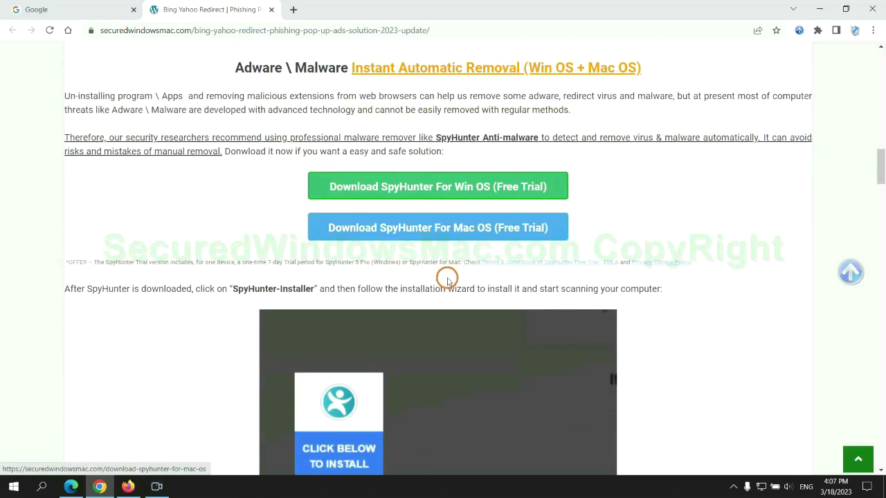
scroll(446, 166, down, 1)
click(447, 131)
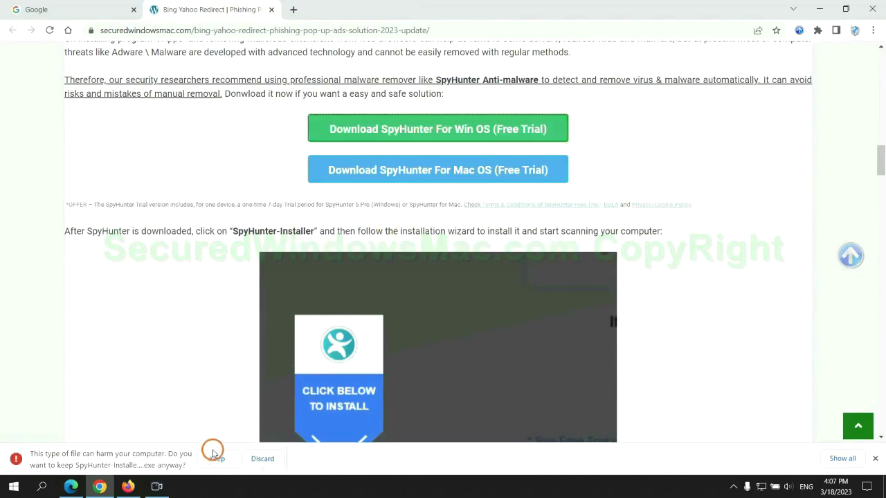
click(214, 454)
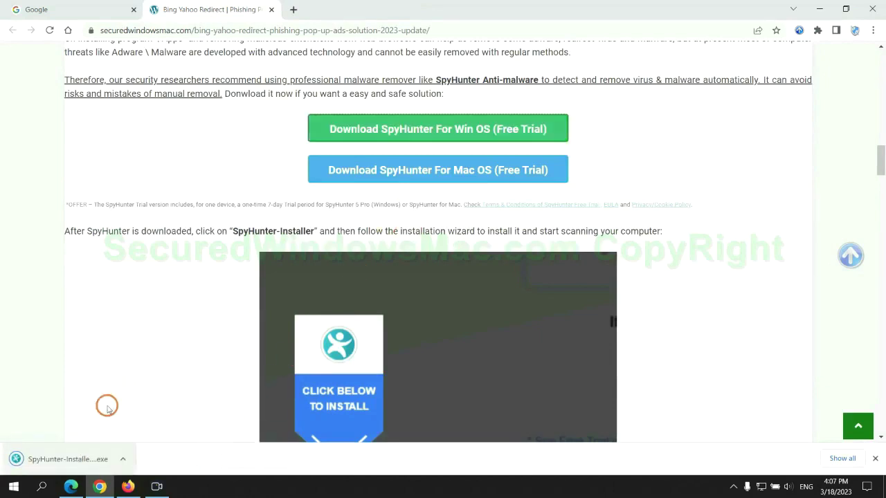
- Run the downloaded SpyHunter installer and start registering the FREE Trial (7-Days)
click(86, 460)
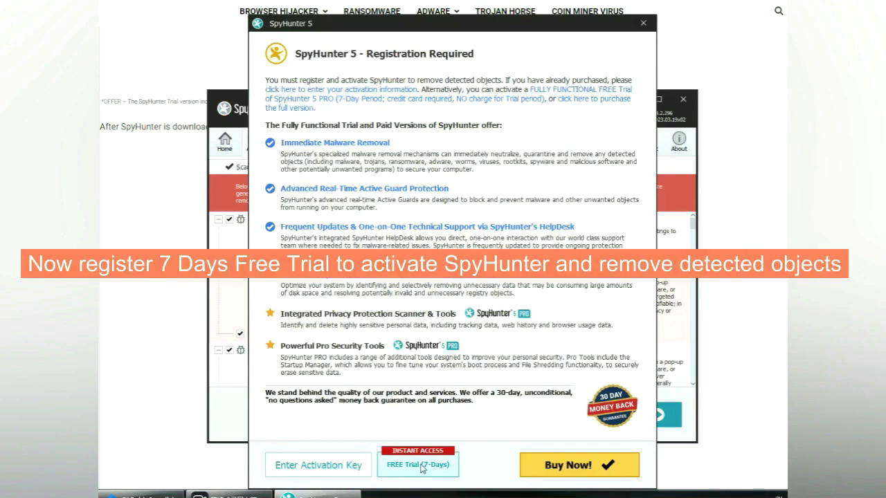
click(419, 465)
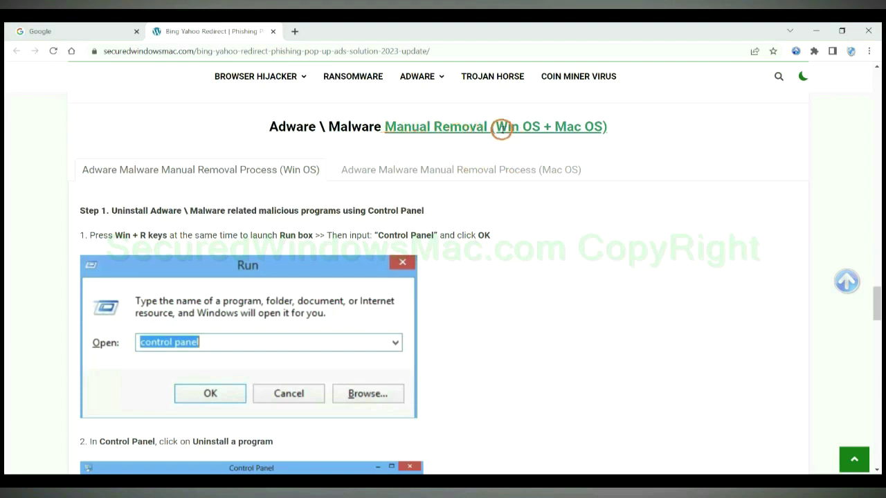
- Compare the Win and Mac OS manual removal headings and view the Mac OS steps
drag(496, 127, 544, 128)
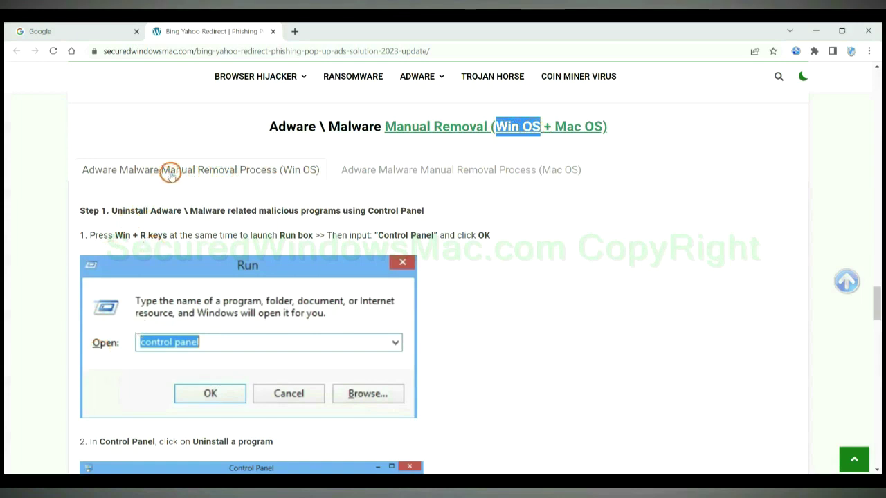
drag(554, 125, 592, 126)
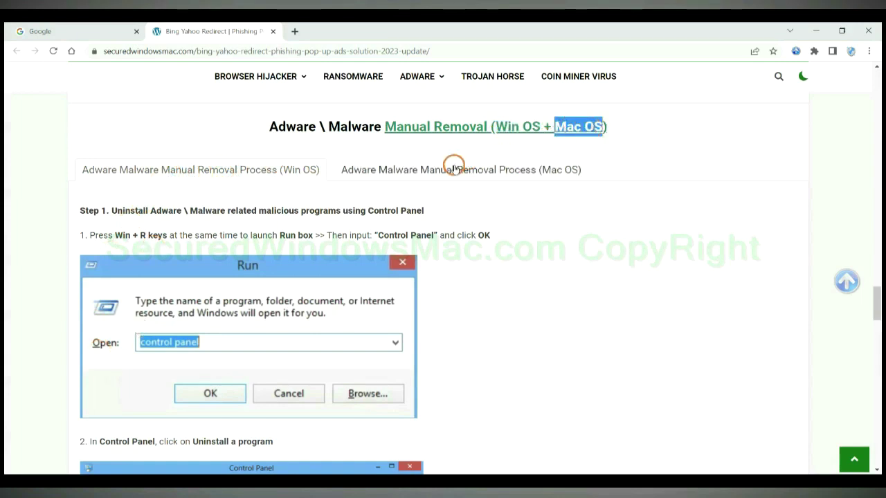
click(431, 168)
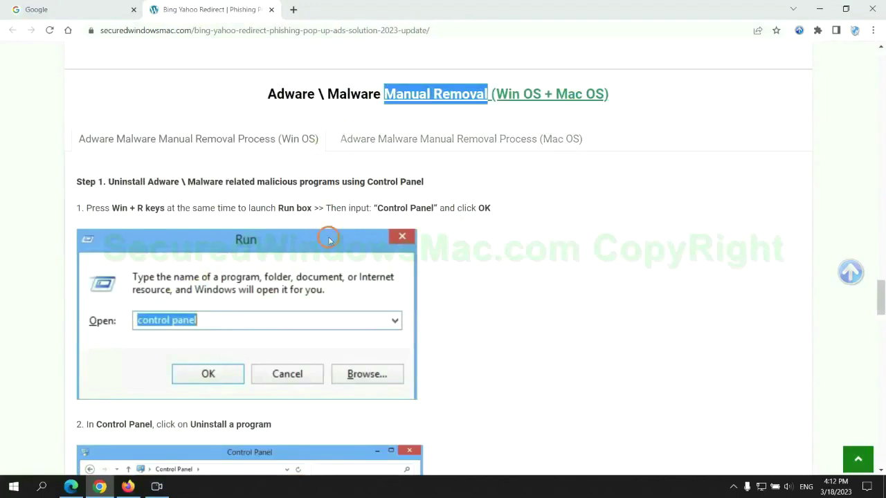
scroll(326, 239, up, 1)
scroll(330, 243, up, 1)
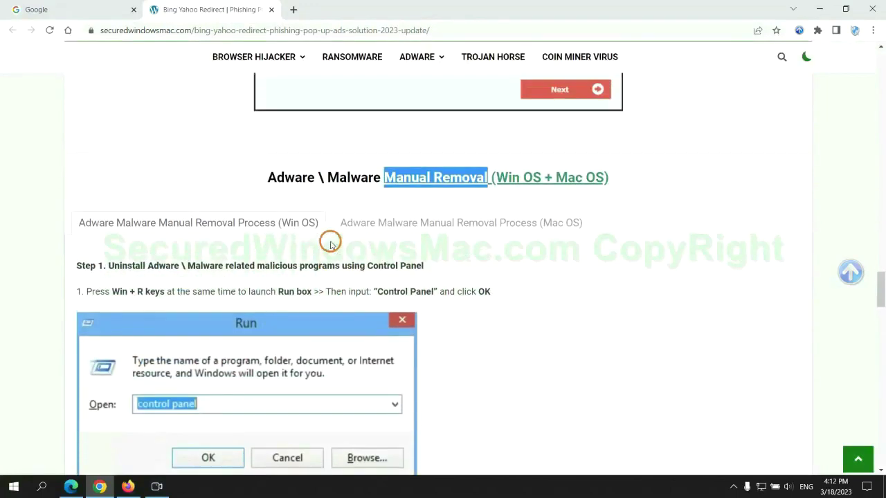
- Scroll to Step 1 of the Win OS steps, uninstalling malicious programs via Control Panel
scroll(277, 229, down, 2)
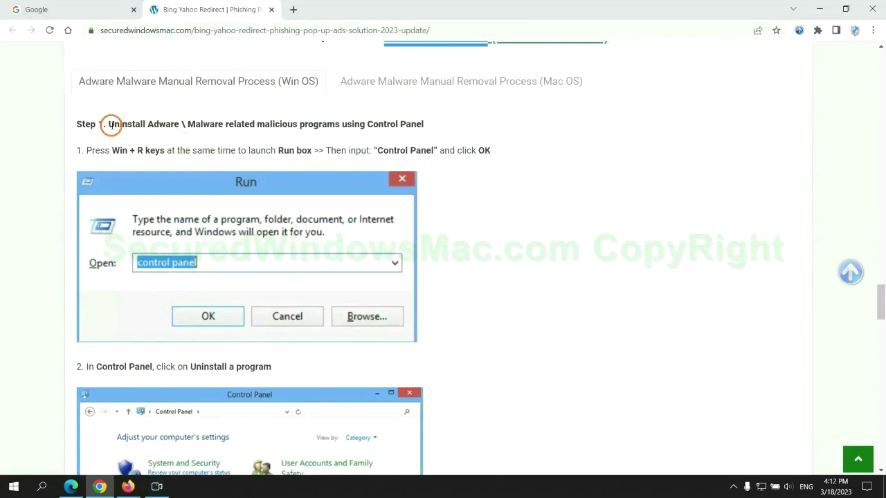
drag(116, 125, 336, 128)
click(588, 180)
scroll(551, 182, down, 2)
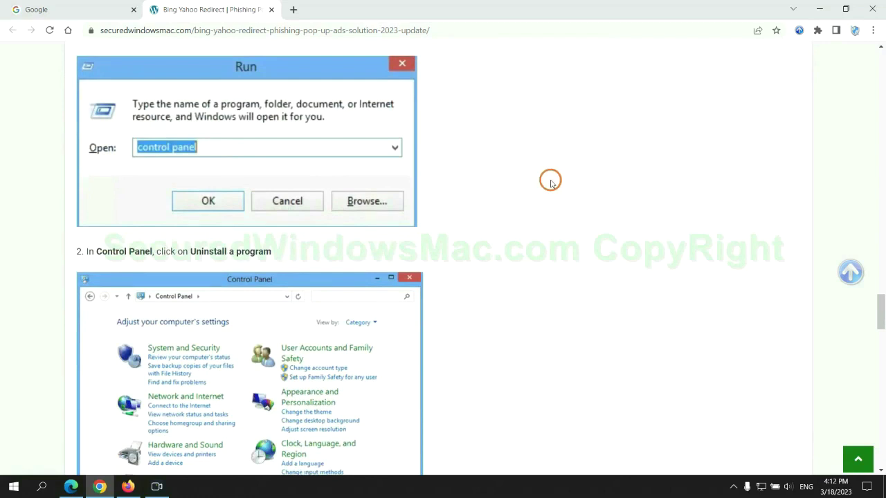
- Launch Control Panel, check Lantern's uninstall options in Programs and Features, then close the window
key(super+r)
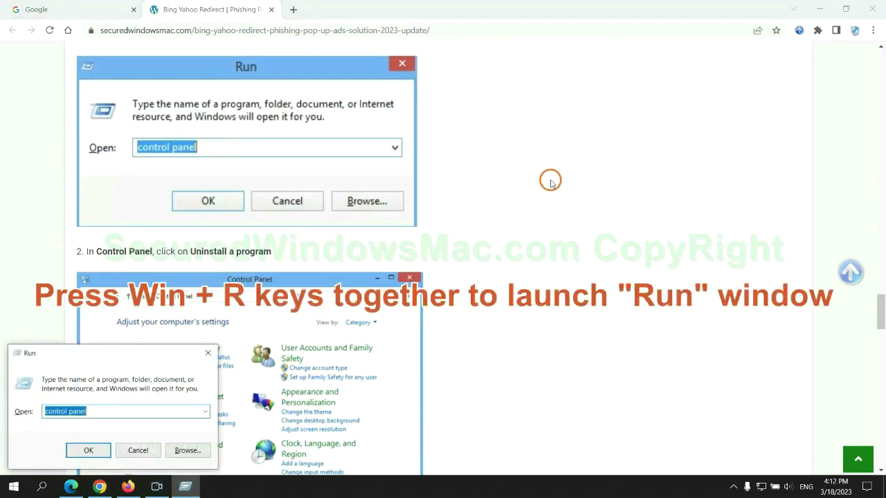
text(control)
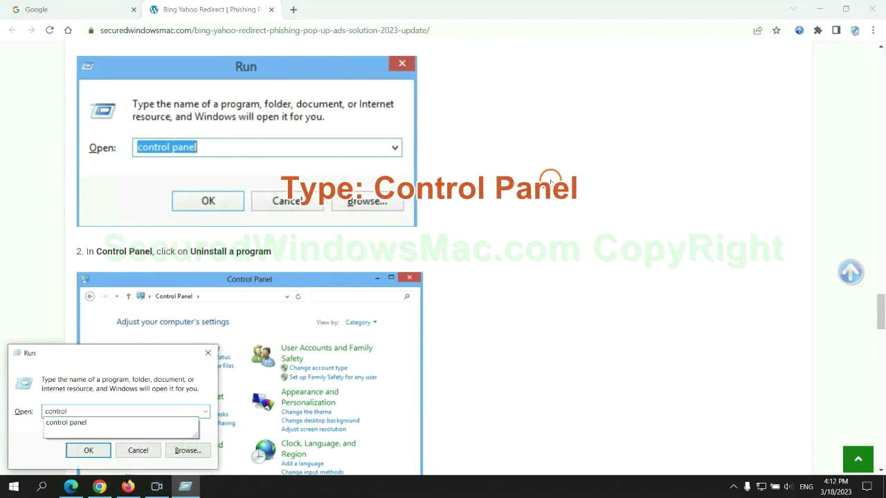
text( panel)
key(Return)
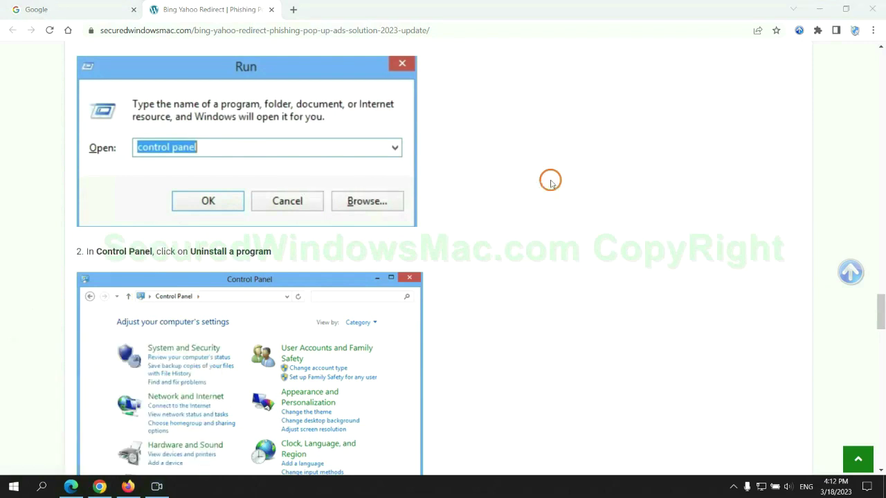
click(353, 244)
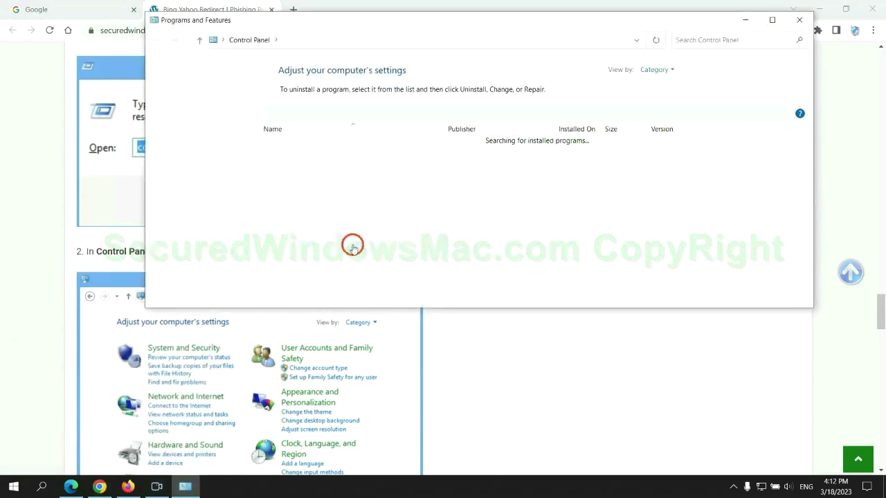
right_click(305, 165)
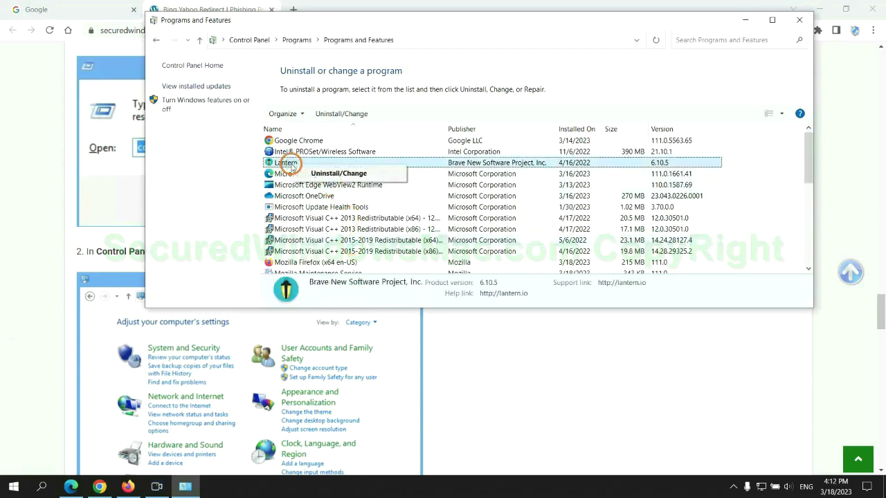
click(799, 19)
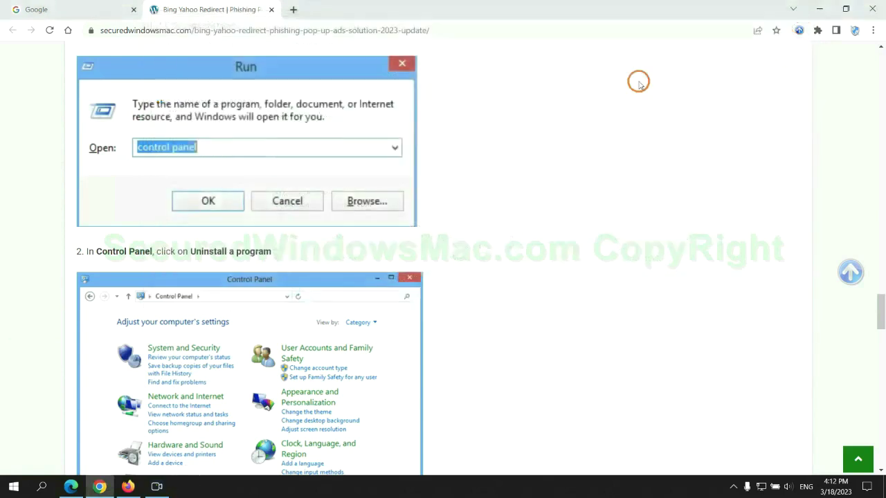
- Scroll the guide to Step 2 and highlight its 'malicious extension' text
scroll(257, 294, down, 5)
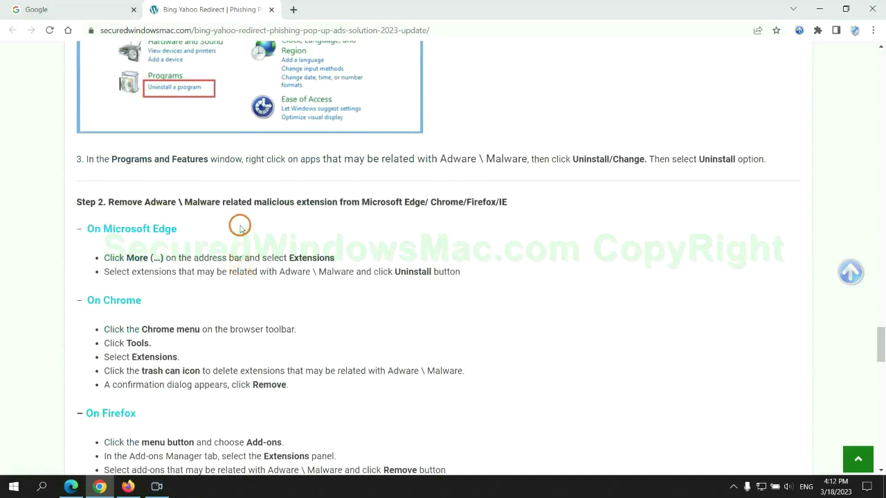
drag(254, 202, 348, 201)
click(356, 220)
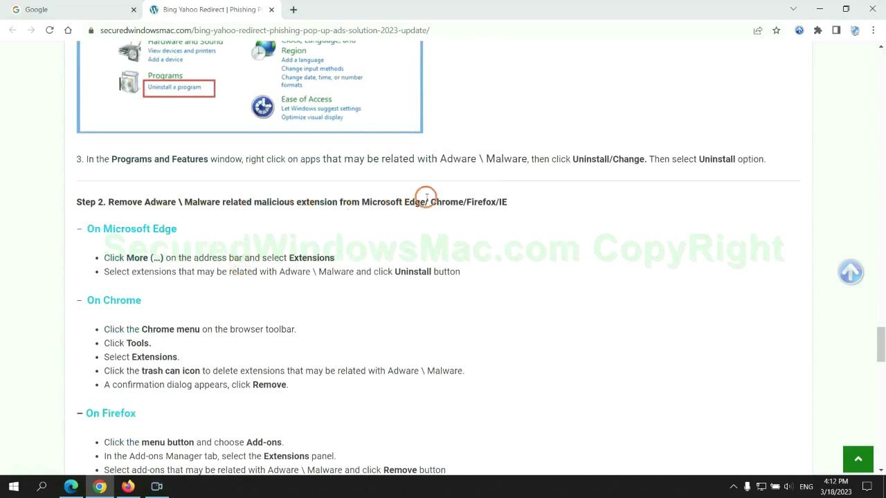
- Remove the McAfee WebAdvisor extension from Microsoft Edge and close the extensions page
click(74, 474)
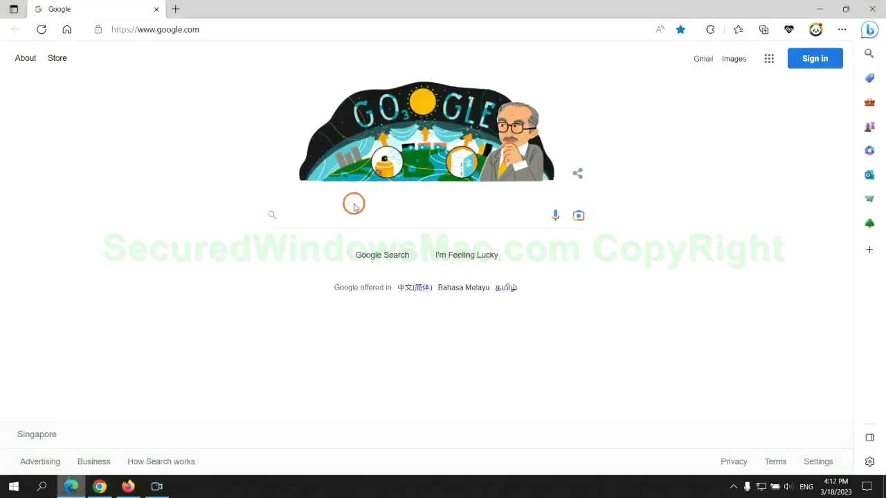
click(796, 32)
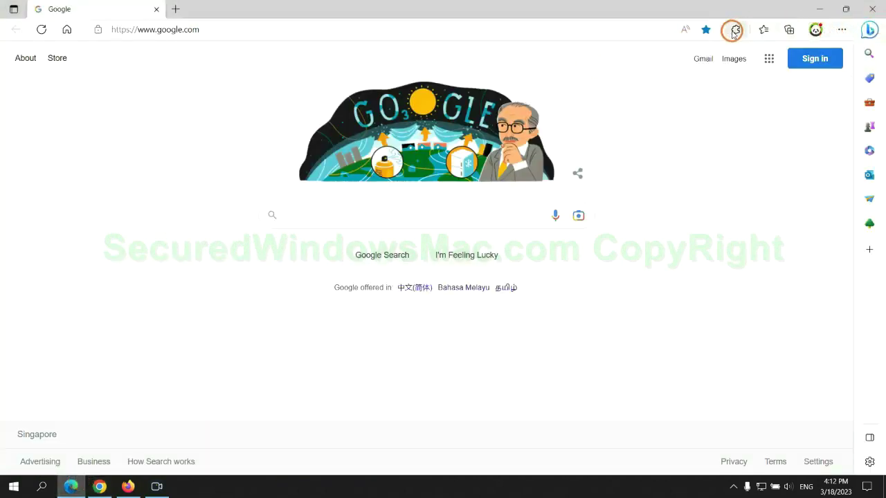
click(734, 31)
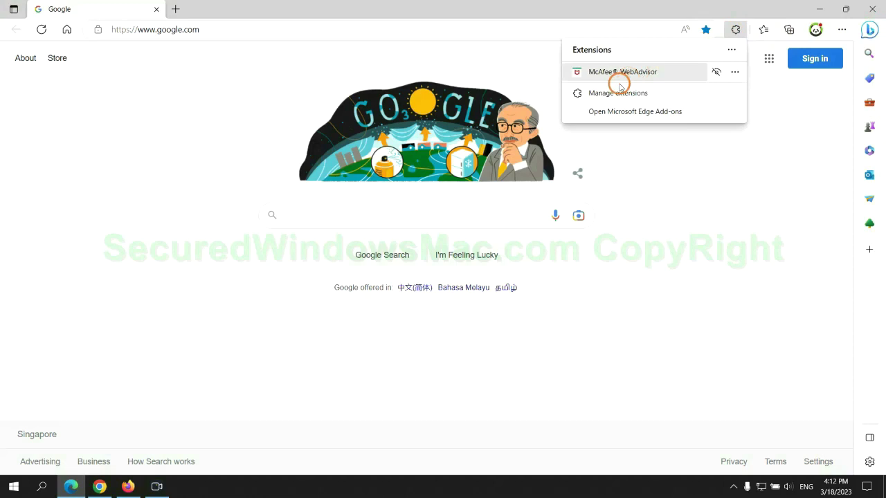
click(614, 93)
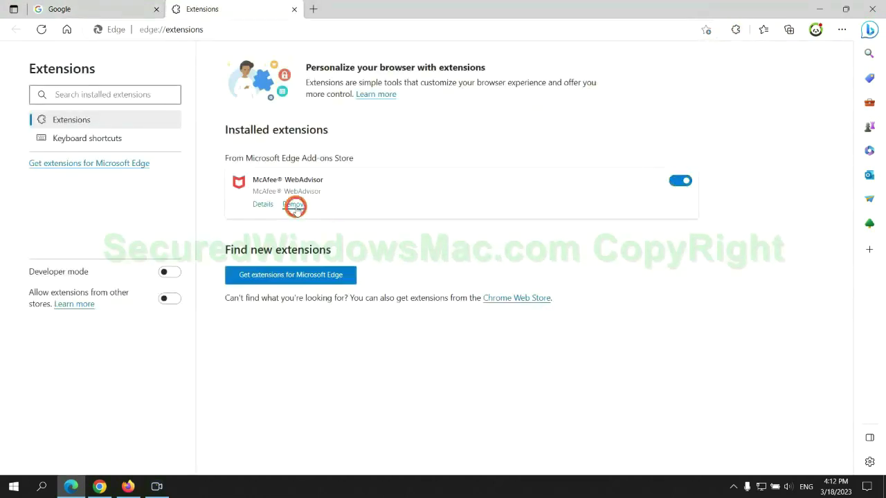
click(294, 207)
click(637, 110)
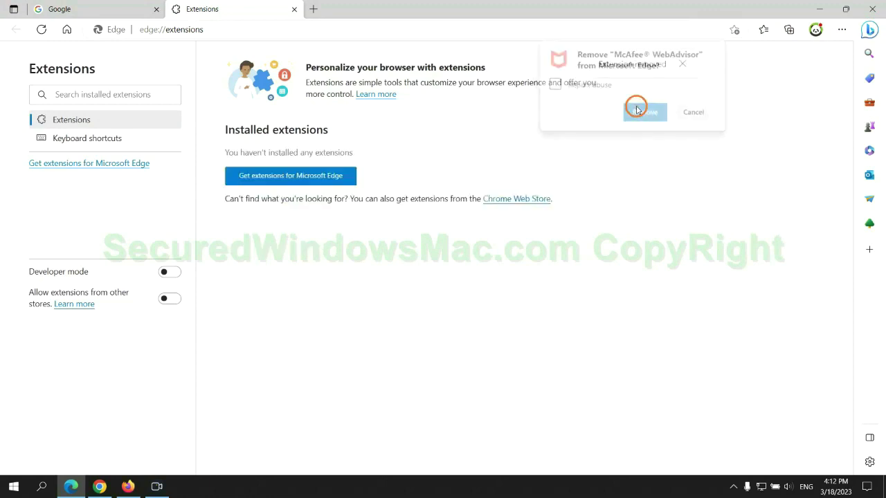
click(294, 9)
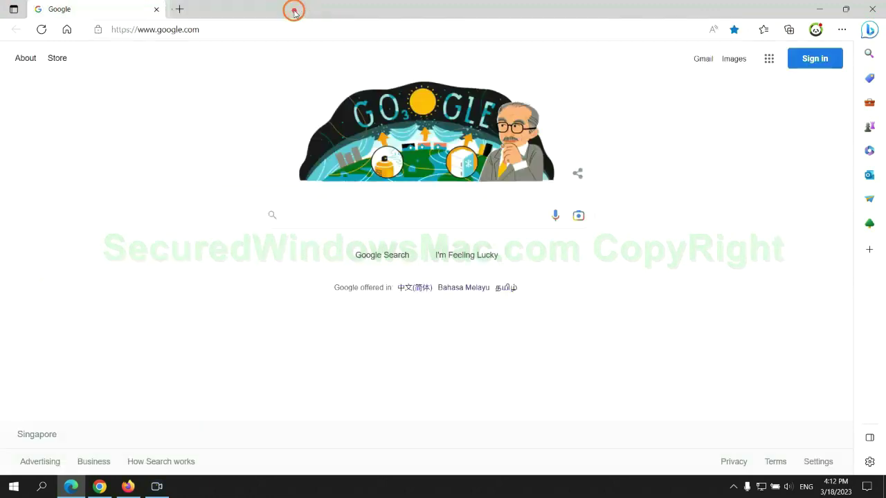
- Remove the Ecosia extension from Chrome so only Scroll To Top remains, then switch to Firefox
click(107, 489)
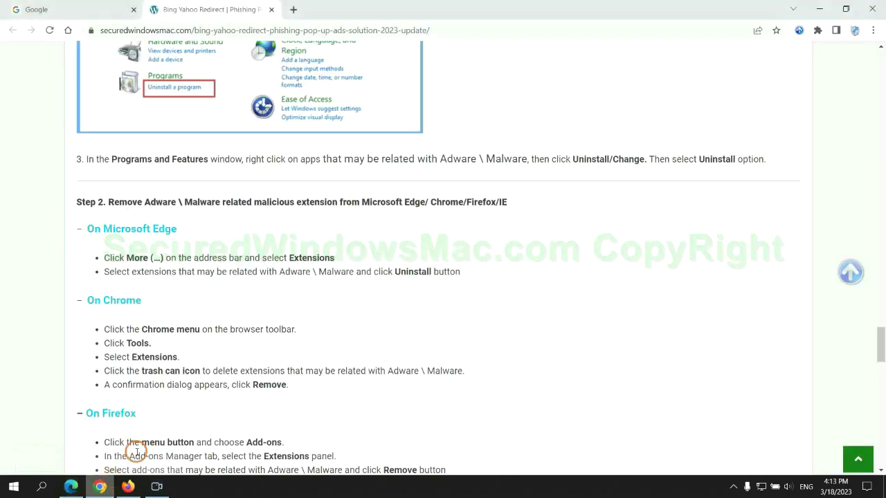
click(818, 30)
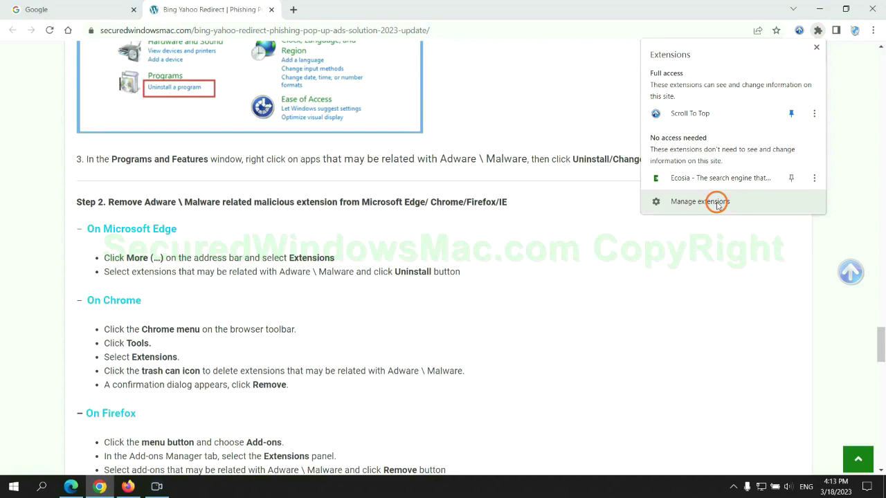
click(717, 203)
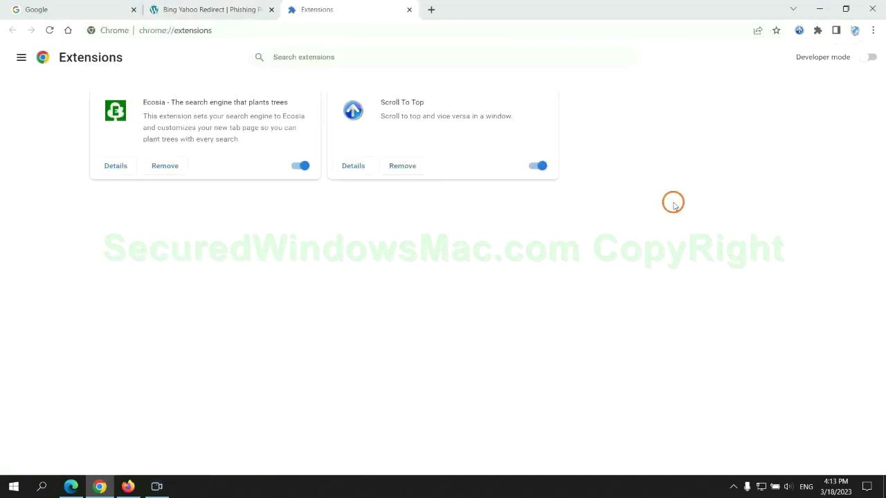
click(165, 165)
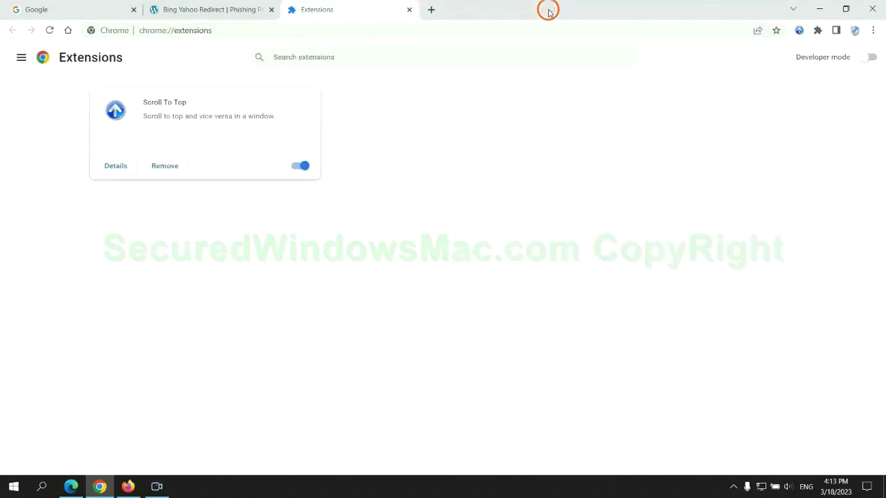
click(128, 484)
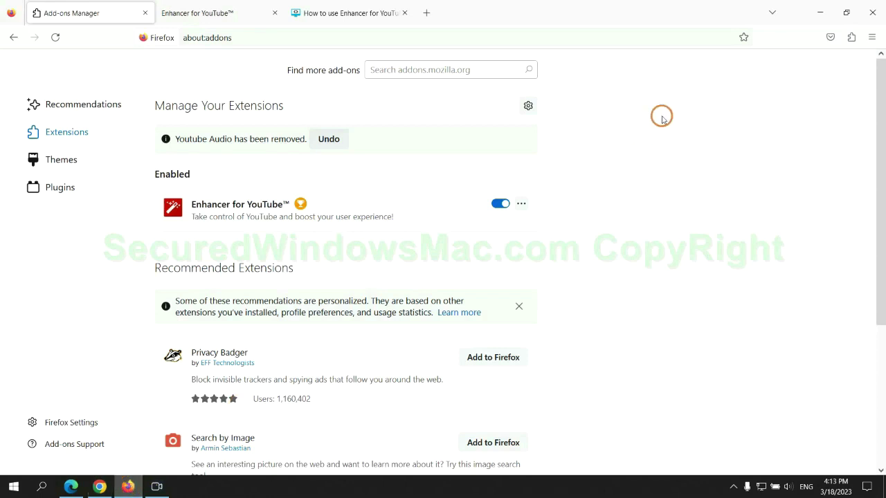
- Remove Enhancer for YouTube™ from Firefox through the add-ons manager and confirm
click(851, 38)
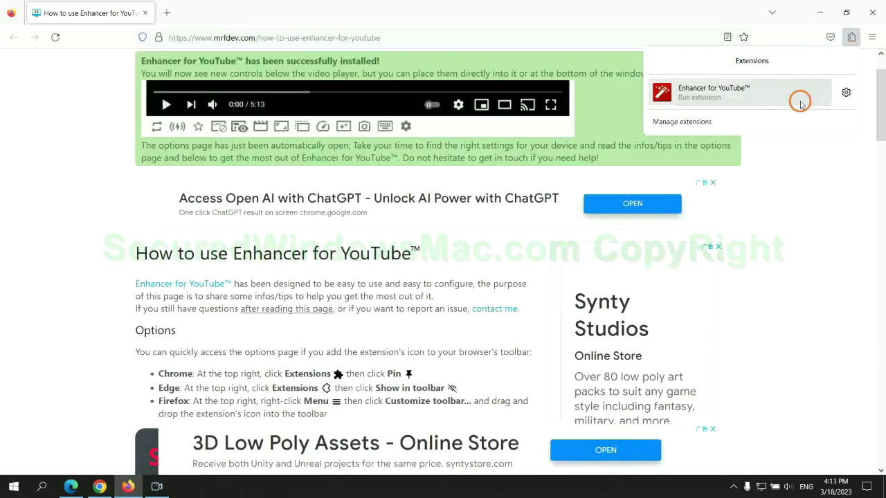
click(763, 119)
click(521, 169)
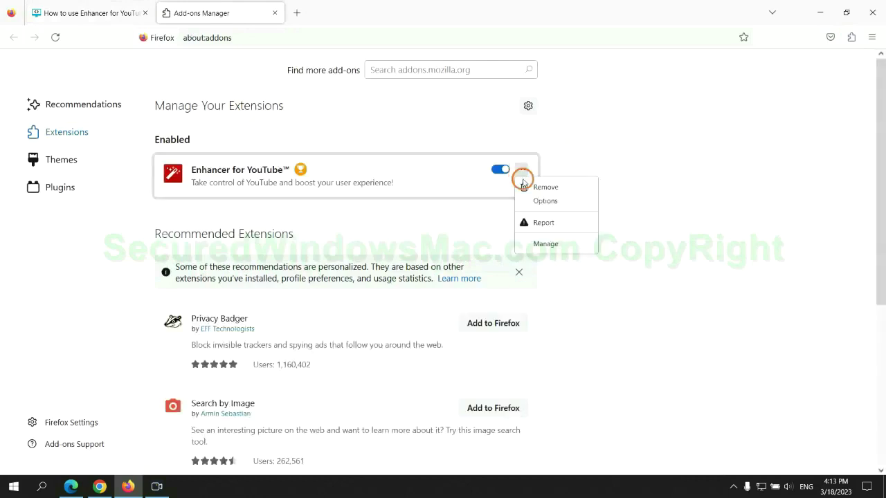
click(545, 188)
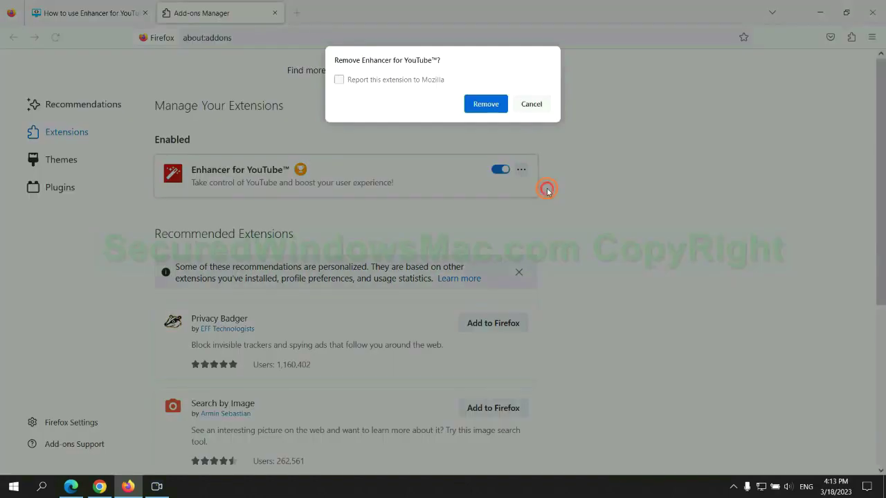
click(486, 105)
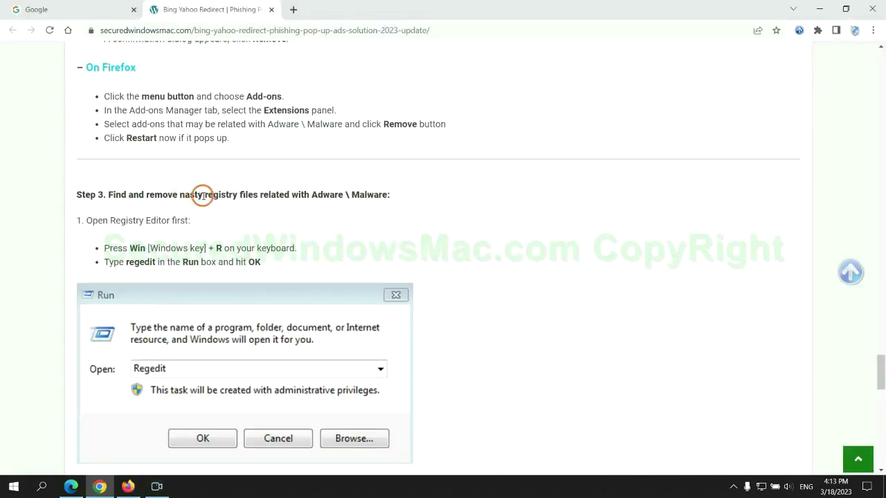
- Read through the guide's Step 3 on removing malware-related registry files
drag(203, 195, 257, 221)
click(258, 220)
scroll(258, 220, down, 2)
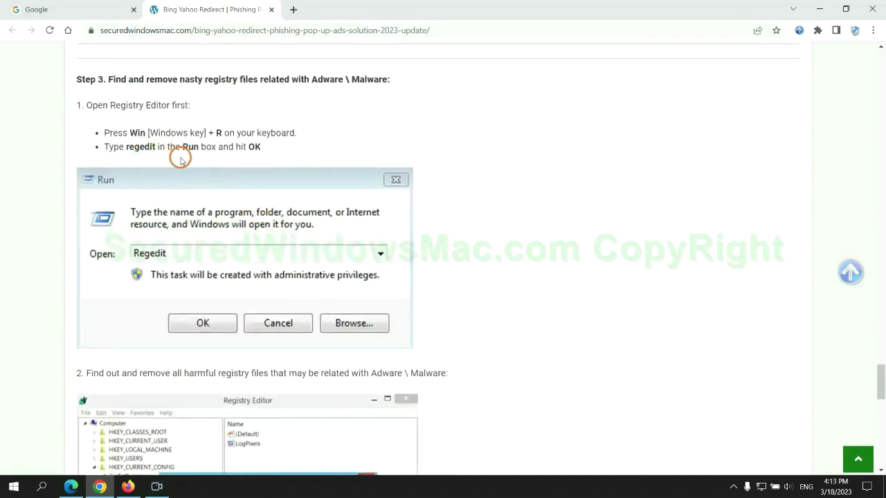
- Launch Registry Editor by running regedit from the Run box
key(super+r)
text(re)
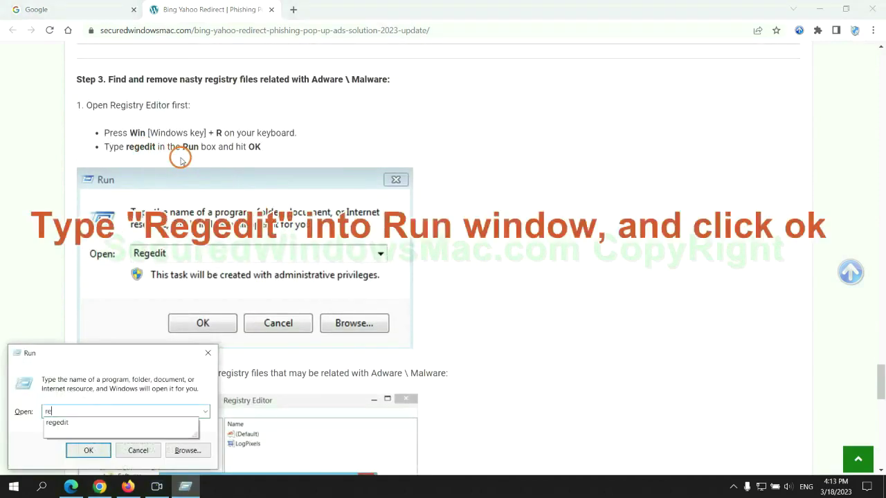
text(gedit)
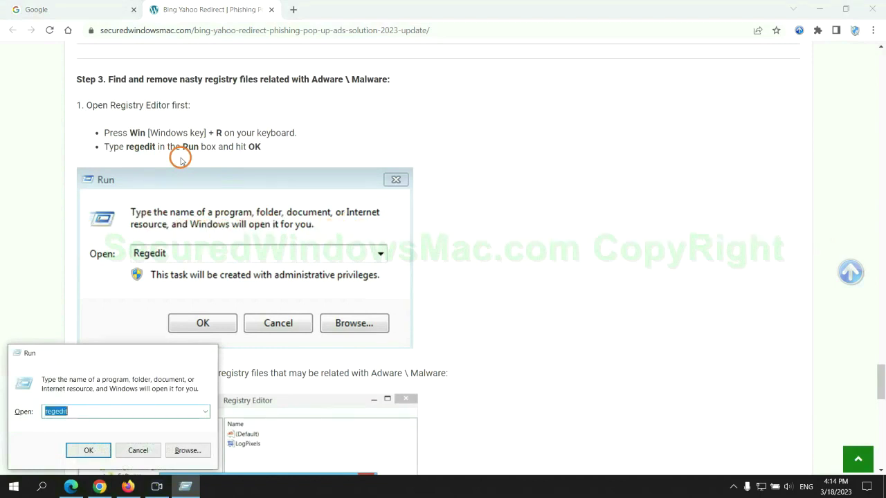
key(Return)
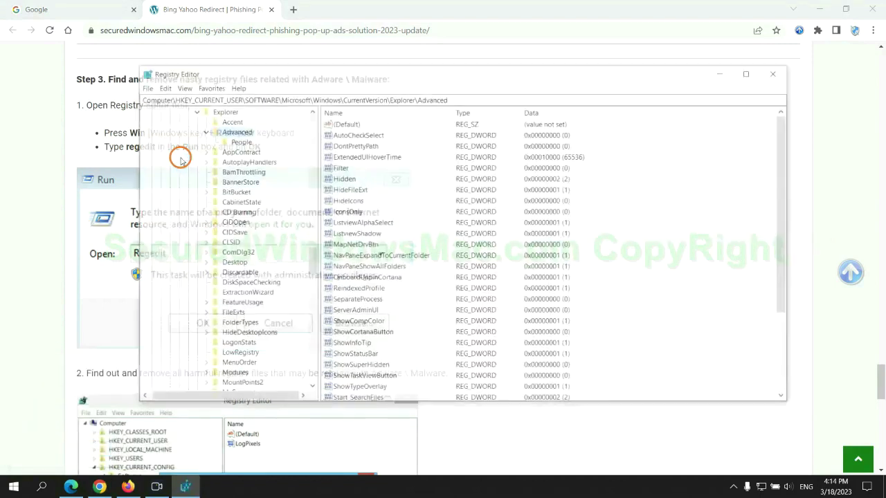
- Search the registry for 'App' and bring up Delete/Rename options for the found StoreAppsOnTaskbar value
click(161, 86)
click(225, 166)
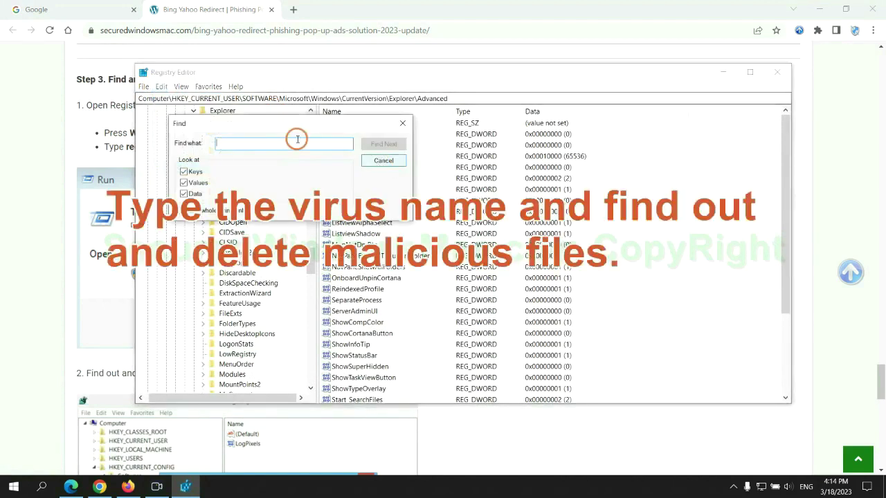
text(Apps)
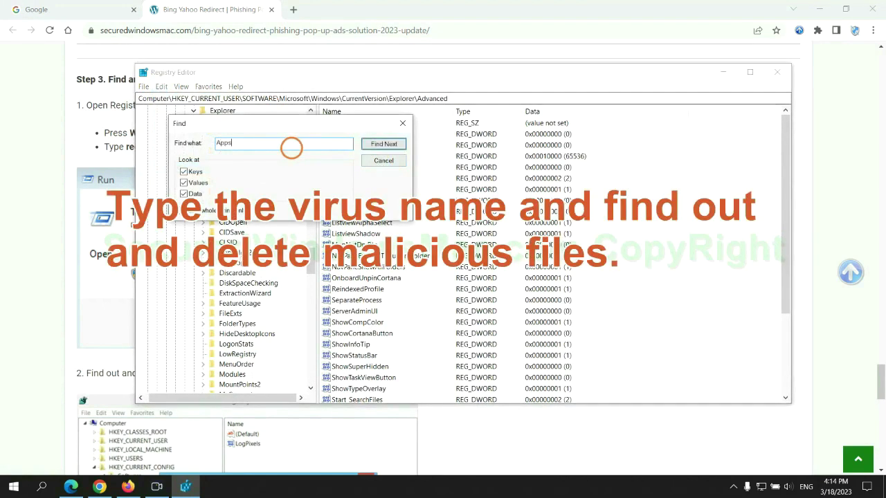
key(Return)
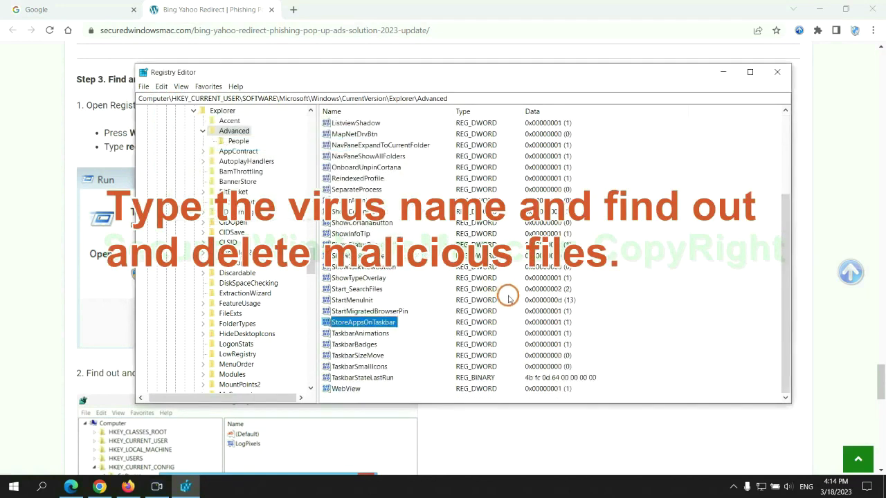
right_click(396, 324)
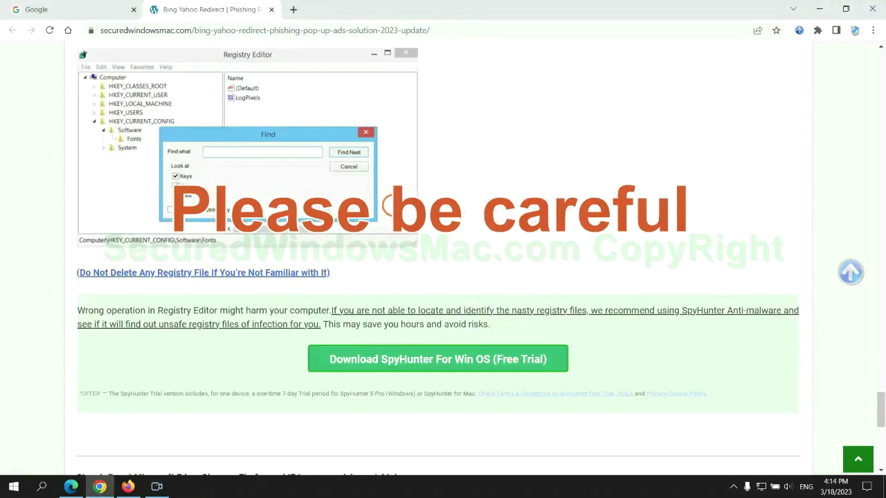
- Scroll the guide down to Step 4's Reset instructions for Edge, Chrome and Firefox
scroll(391, 207, down, 1)
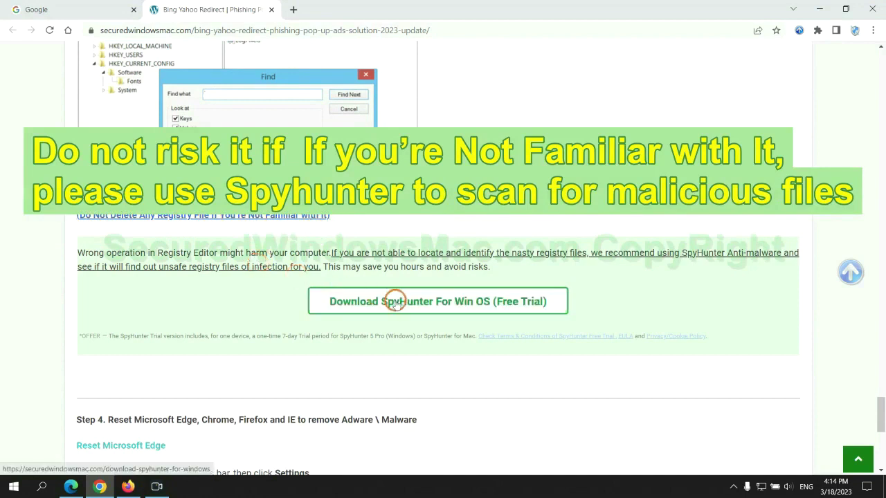
scroll(393, 300, down, 5)
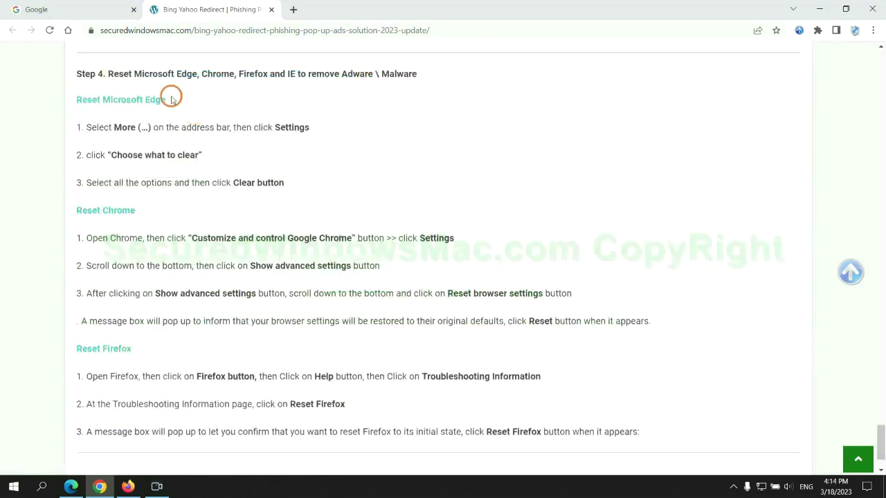
double_click(117, 73)
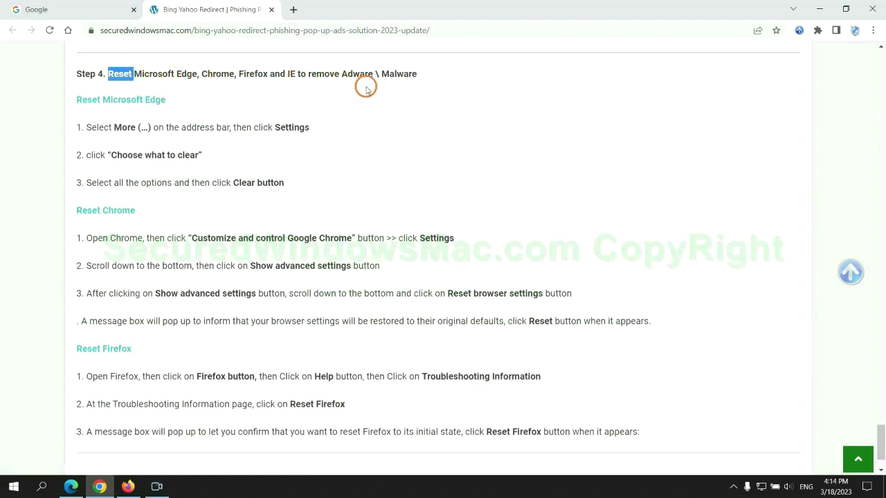
click(338, 100)
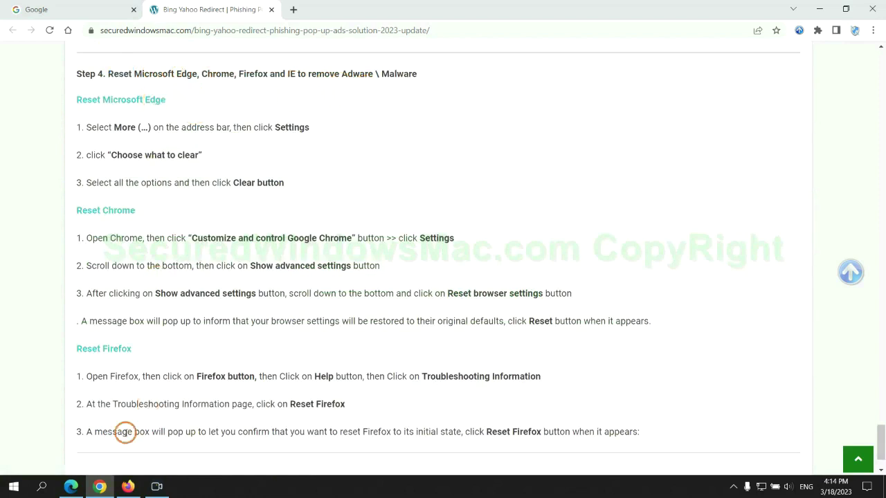
- In Edge's Privacy, search, and services settings, bring up the clear browsing data options
click(70, 486)
click(839, 33)
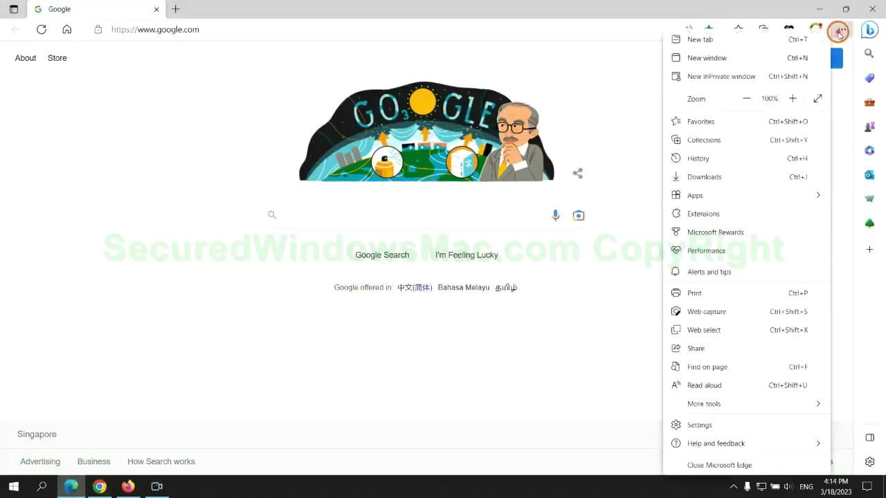
click(697, 424)
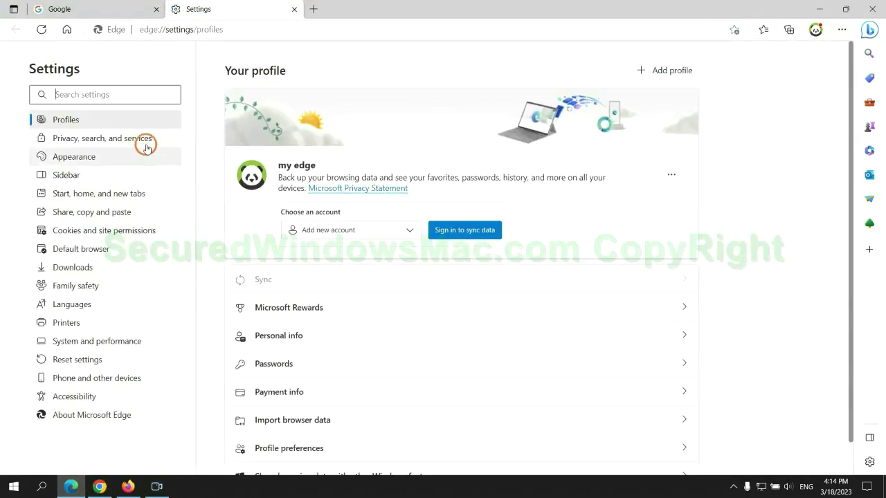
click(145, 142)
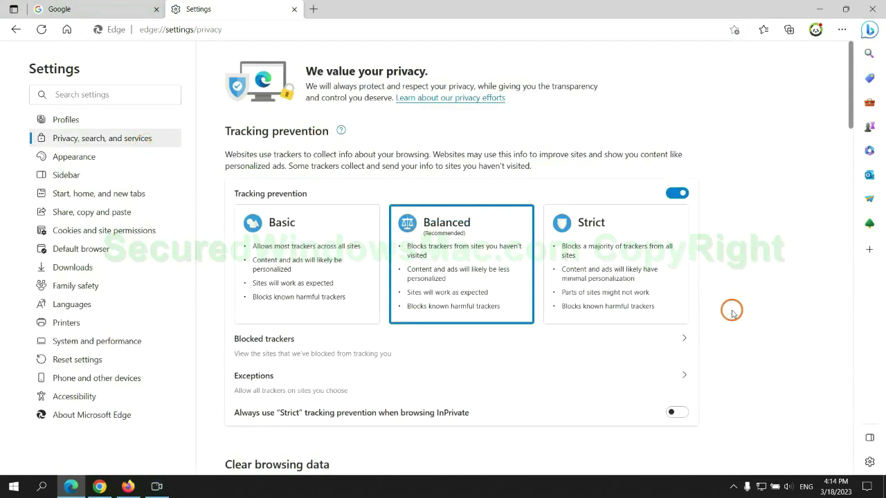
scroll(733, 312, down, 3)
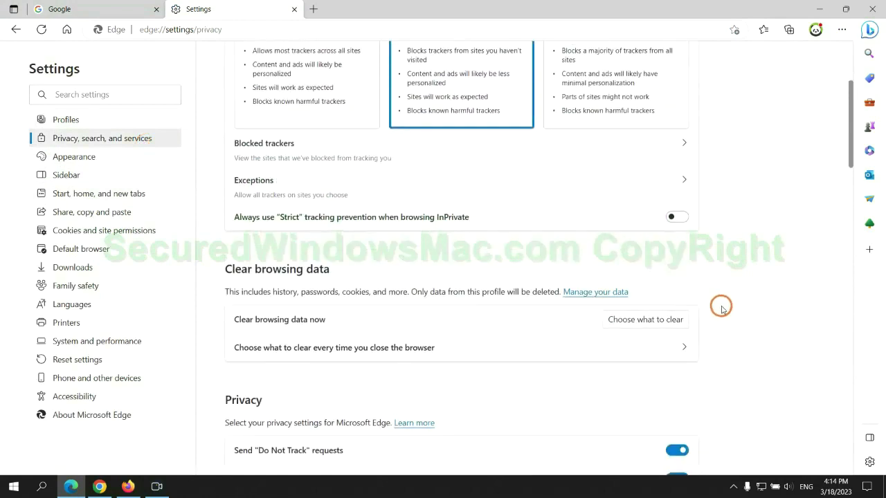
click(656, 323)
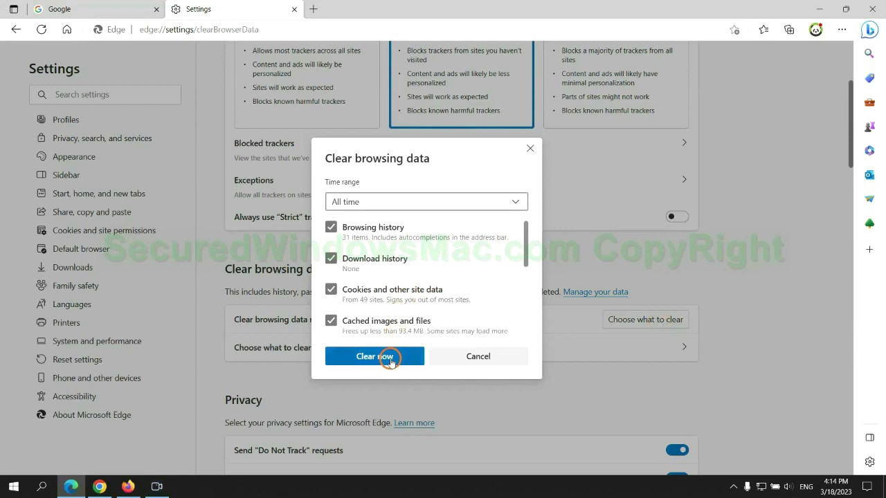
- Confirm clearing Edge's browsing data, then request restoring Chrome's settings to their original defaults
click(106, 485)
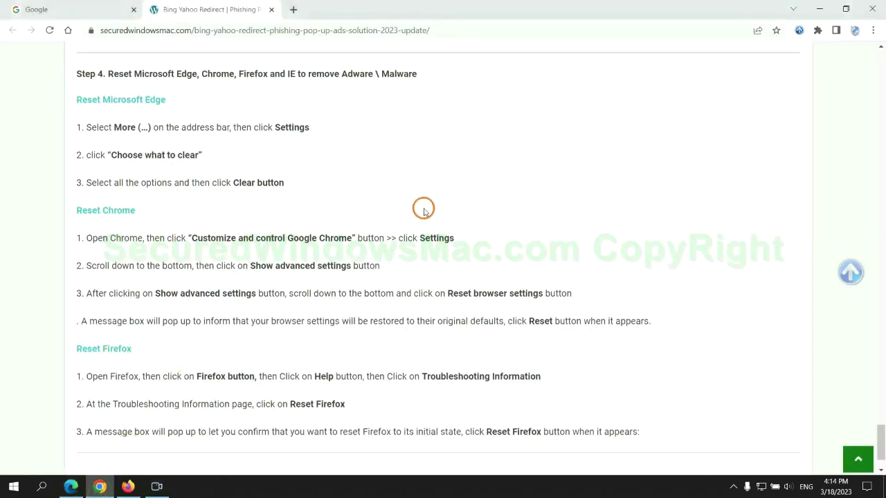
click(872, 30)
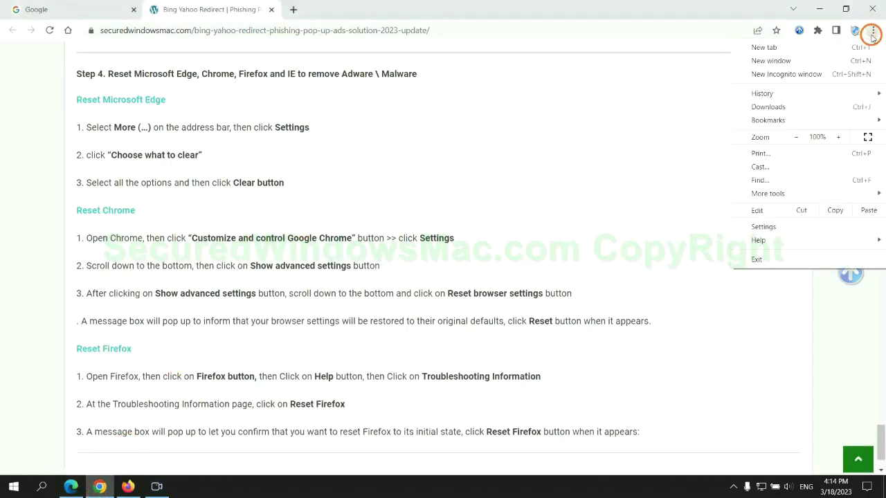
click(769, 226)
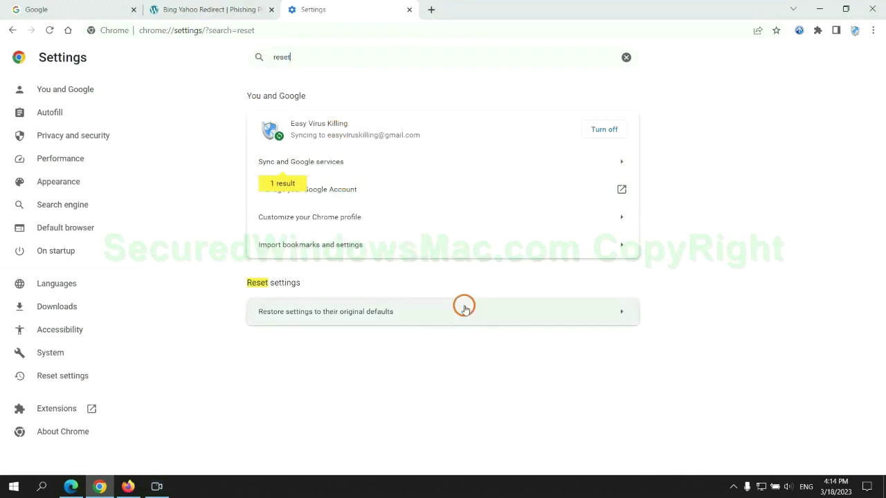
click(464, 309)
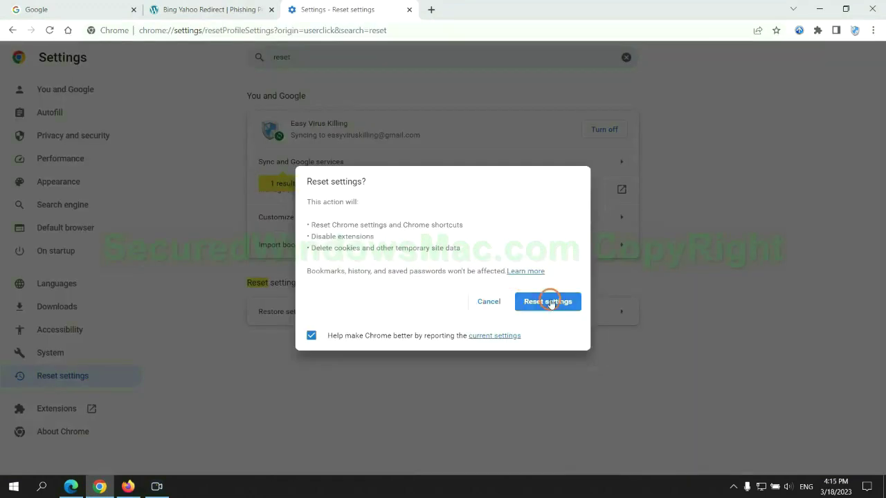
click(128, 486)
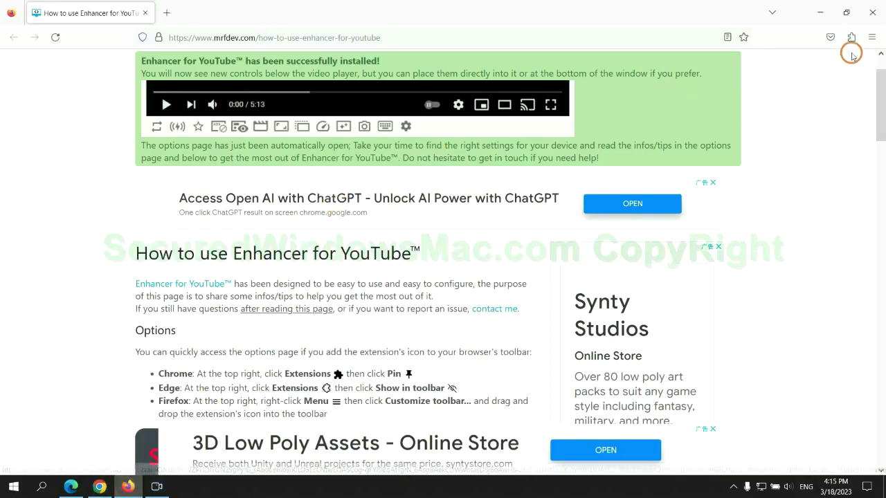
- Refresh Firefox from Troubleshooting Information, then highlight 'If problems remain' in the guide's note
click(871, 37)
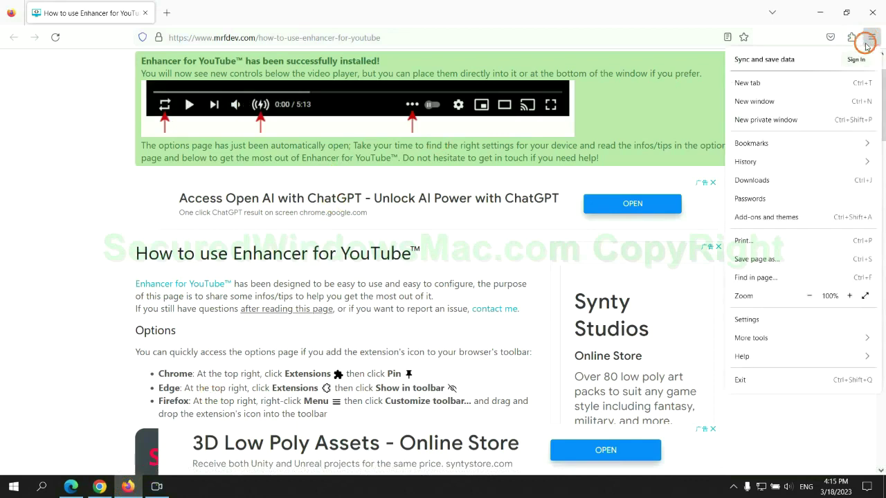
click(752, 356)
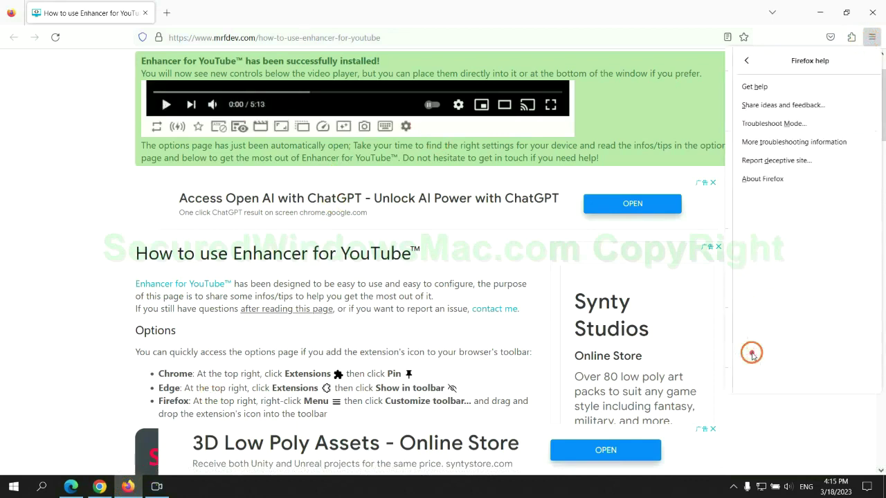
click(790, 142)
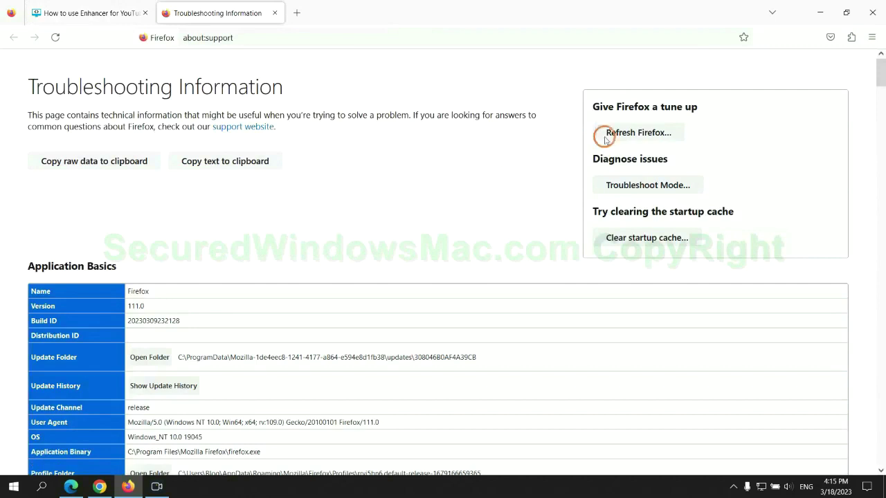
click(604, 139)
click(490, 139)
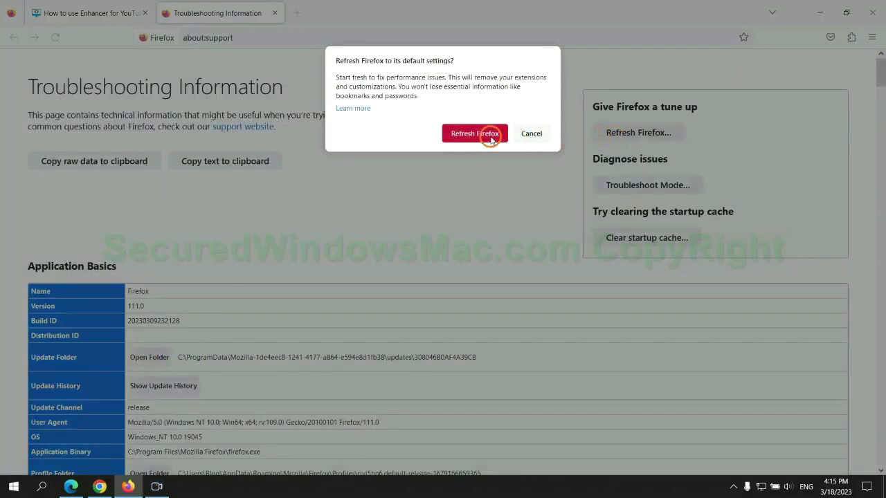
click(99, 487)
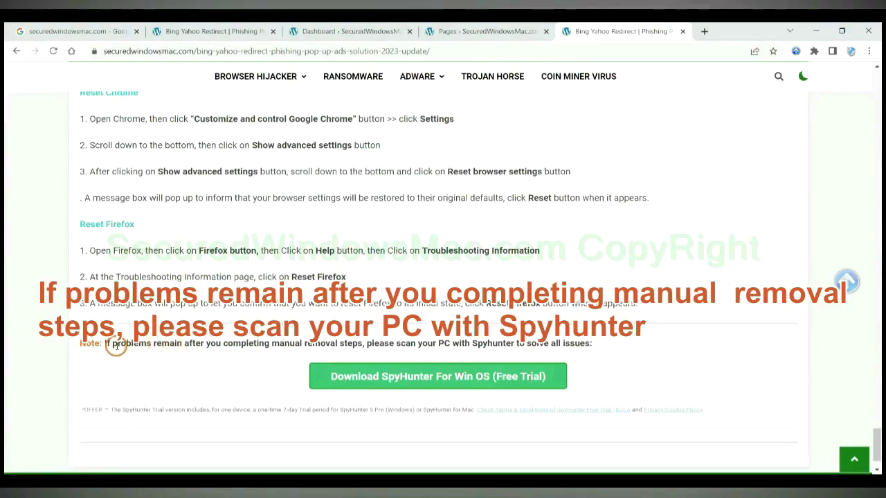
drag(106, 346, 186, 348)
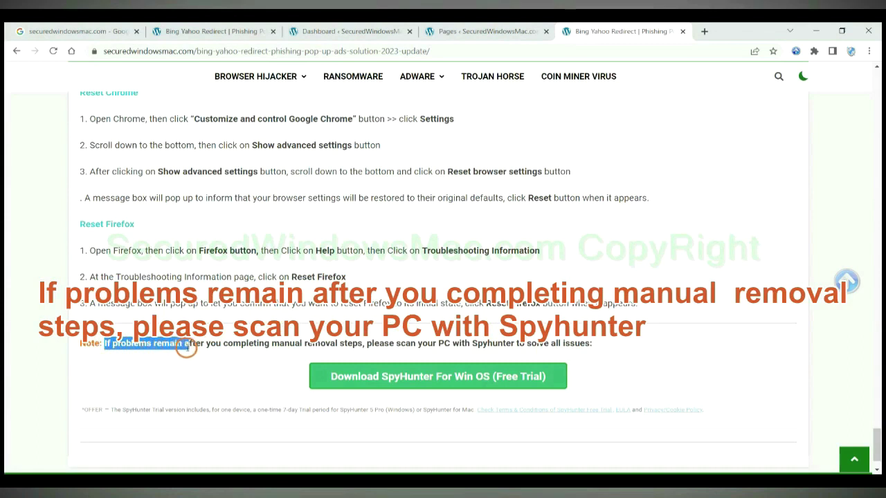